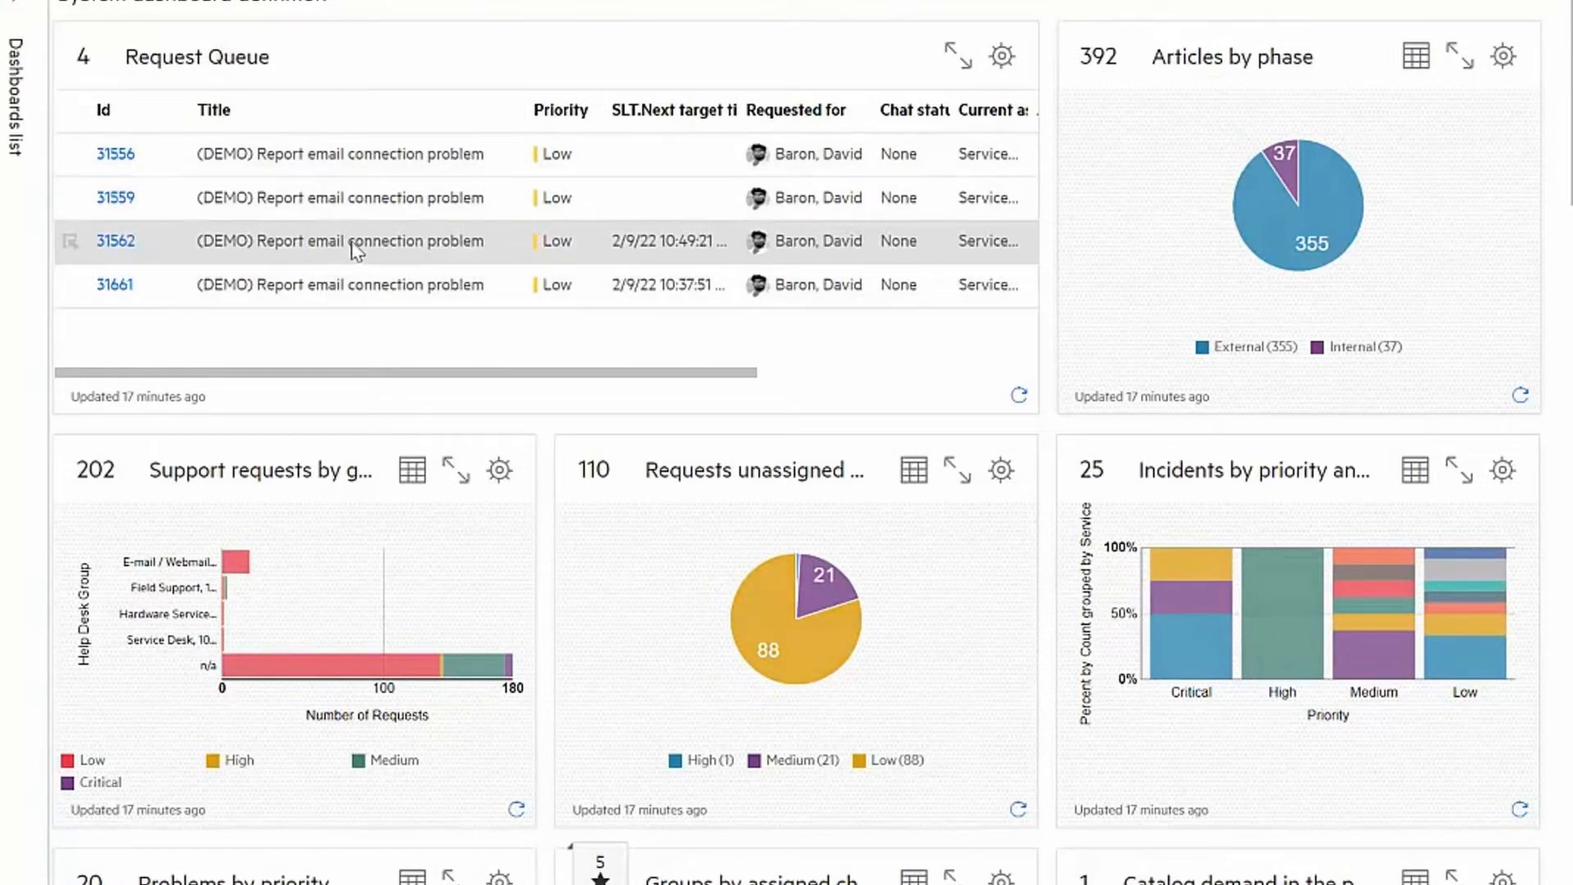
- Open support request 31562 and expand its Classification section
left_click(111, 245)
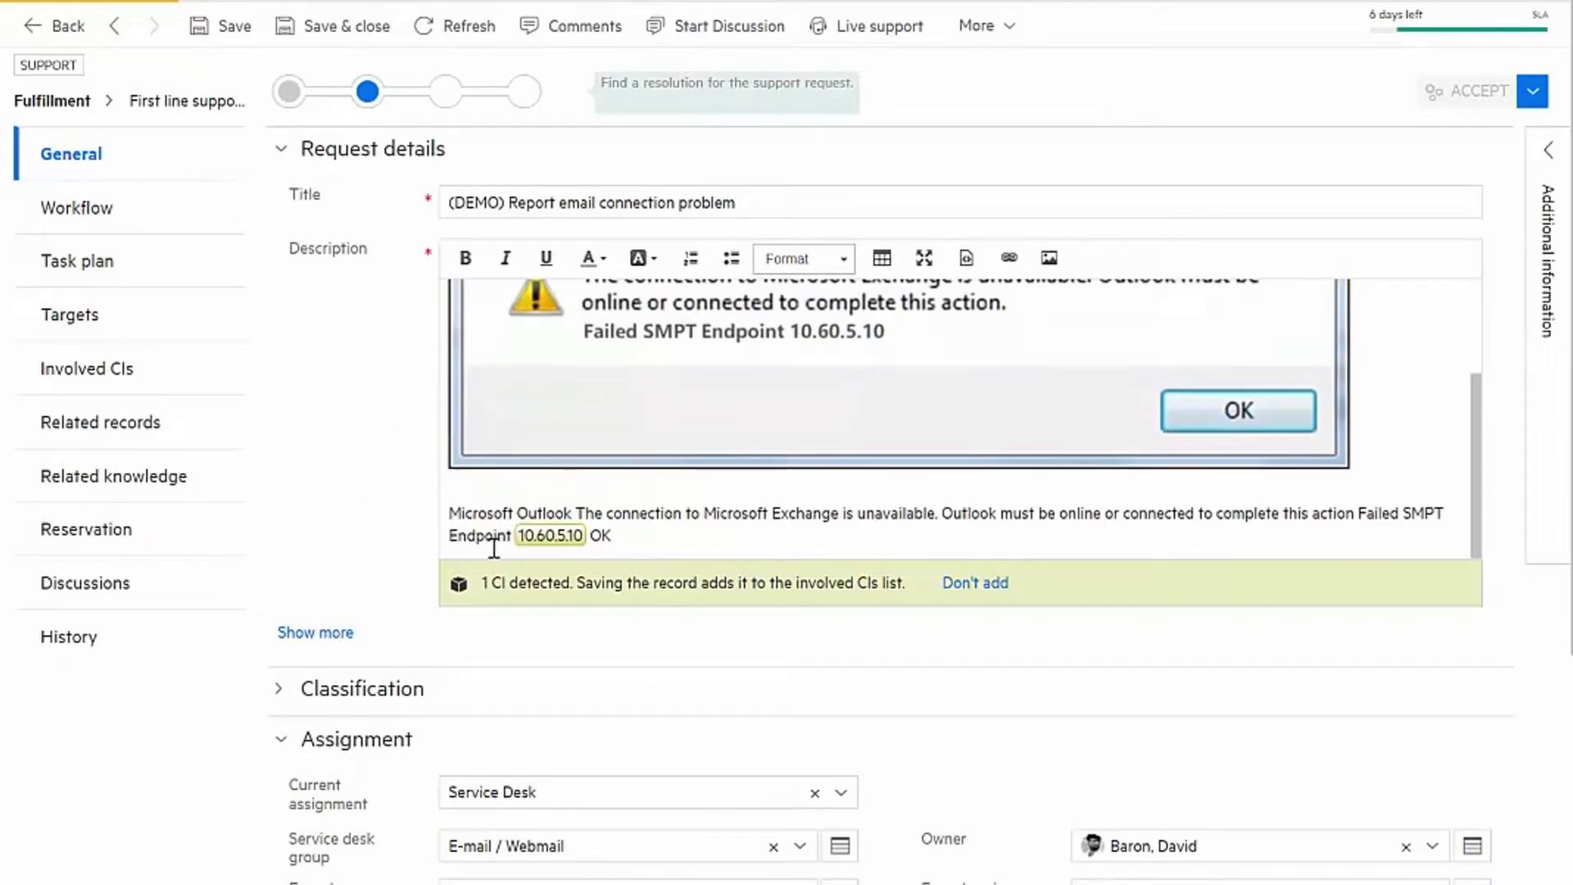
mouse_move(550, 536)
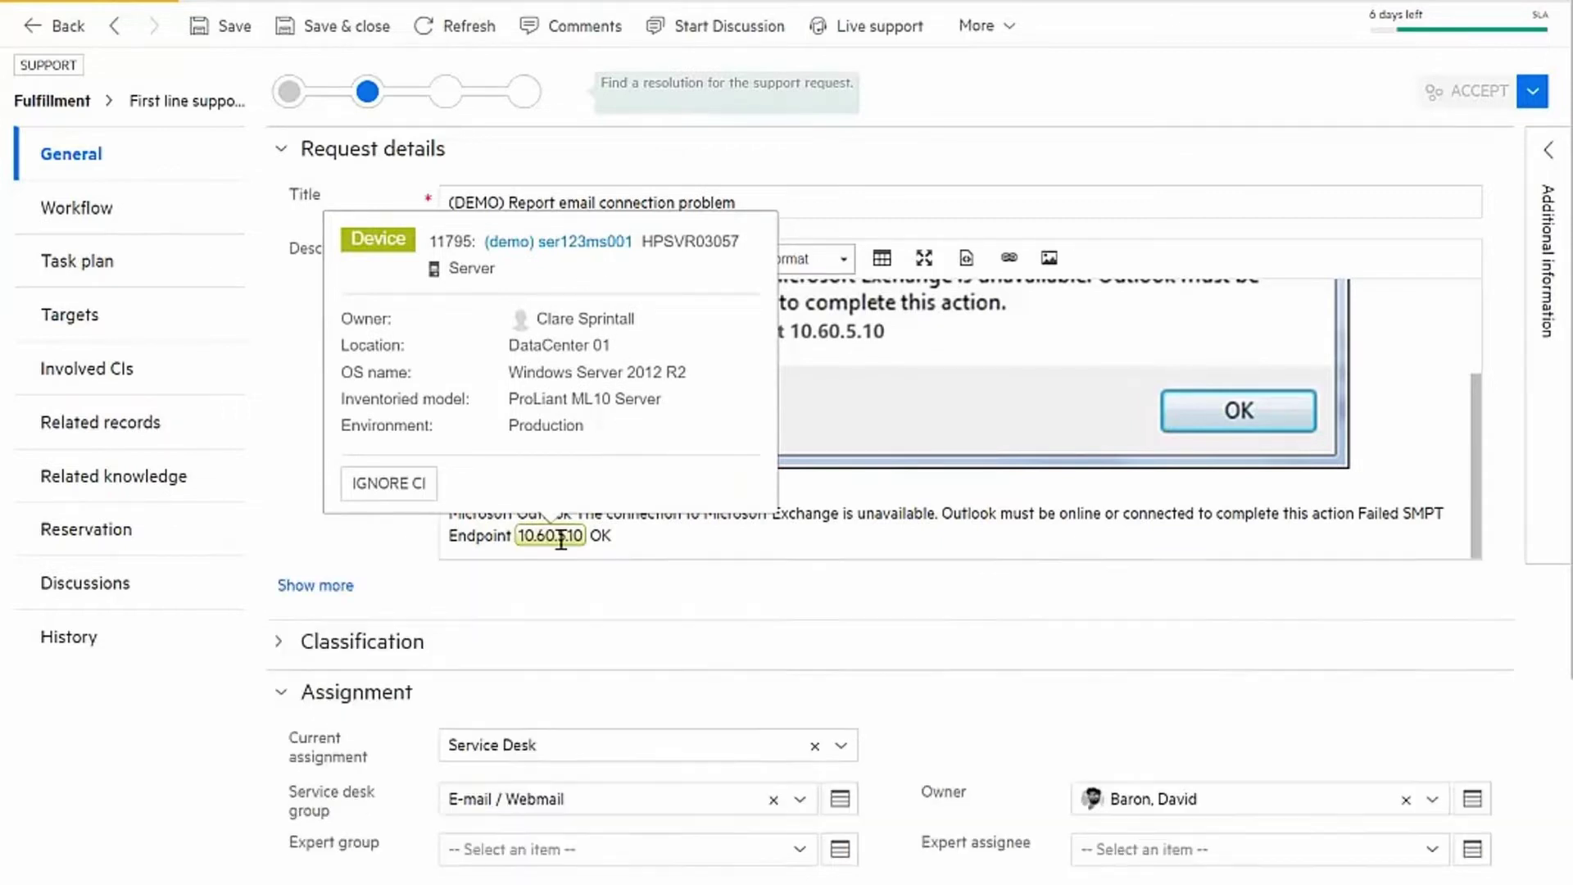
left_click(357, 689)
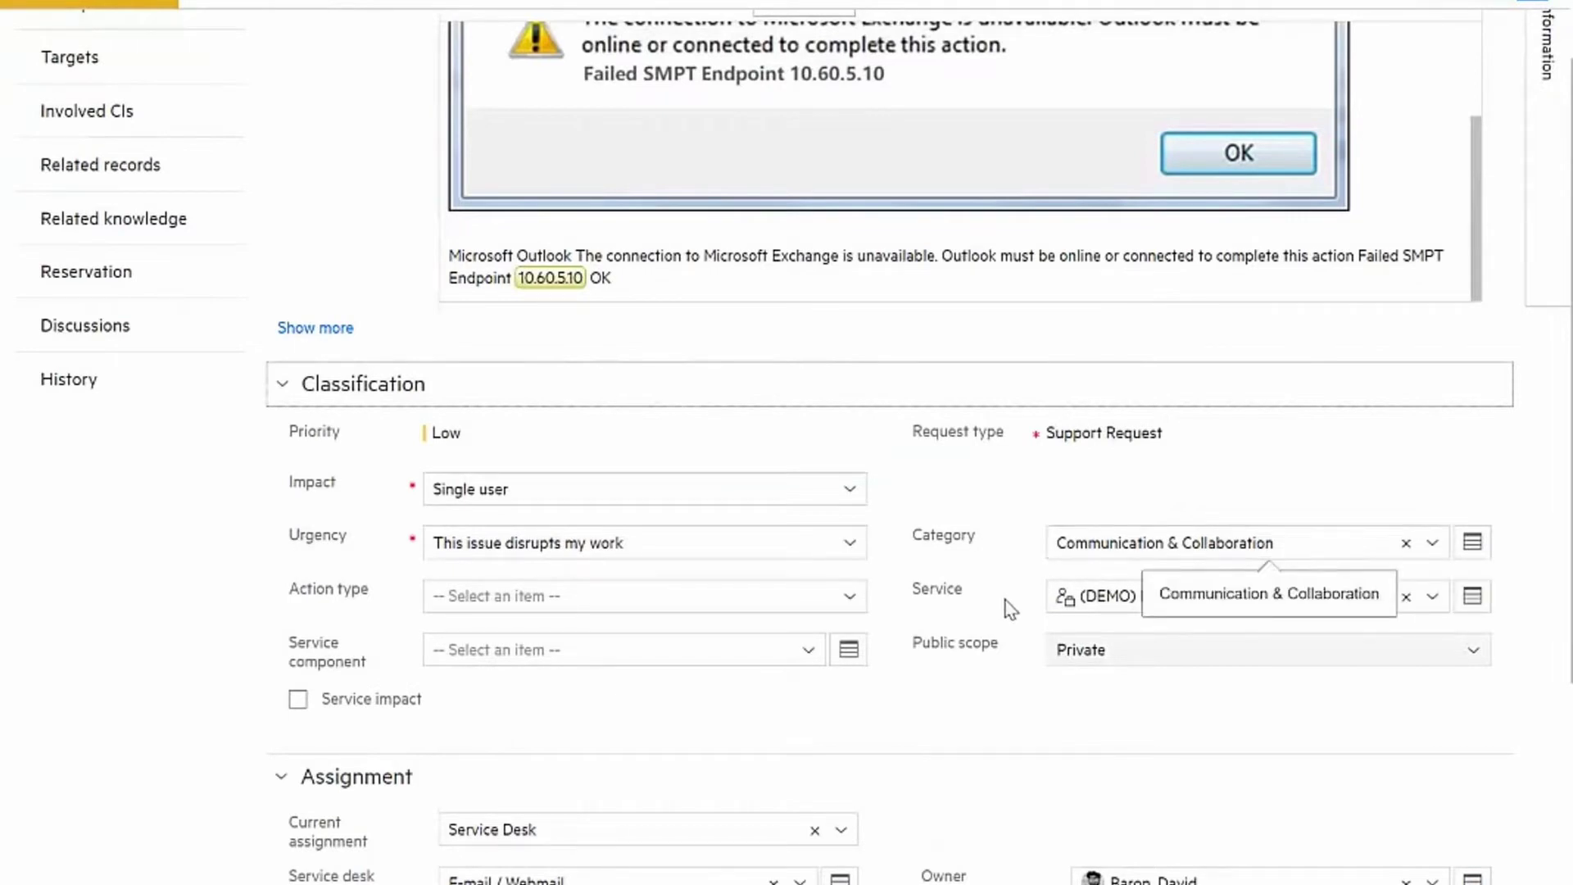
mouse_move(1169, 597)
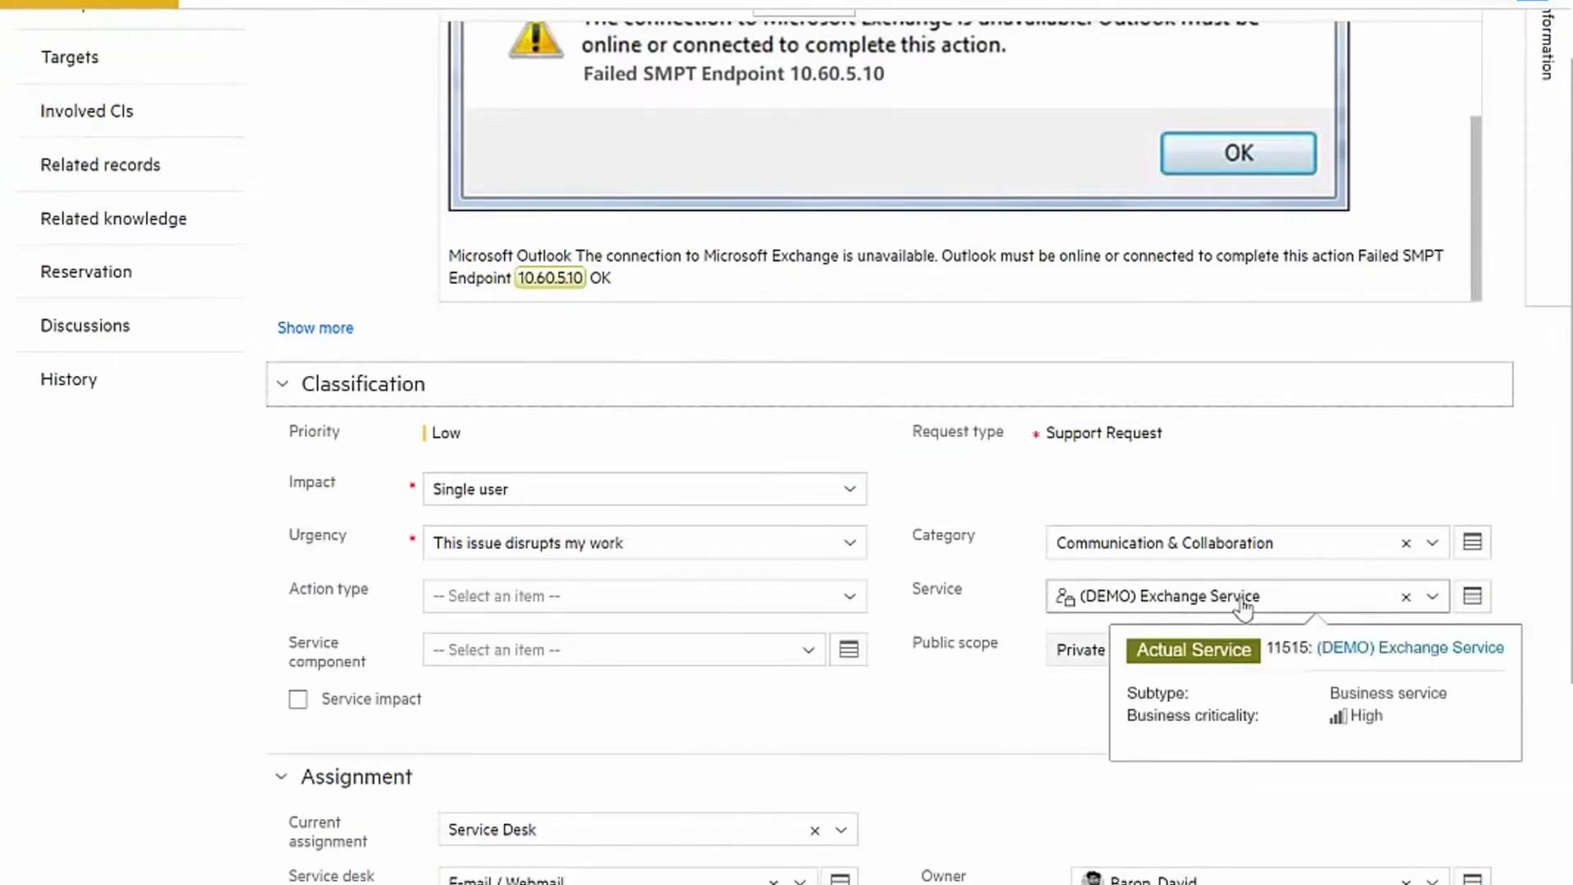
scroll(1244, 605, "down", 4)
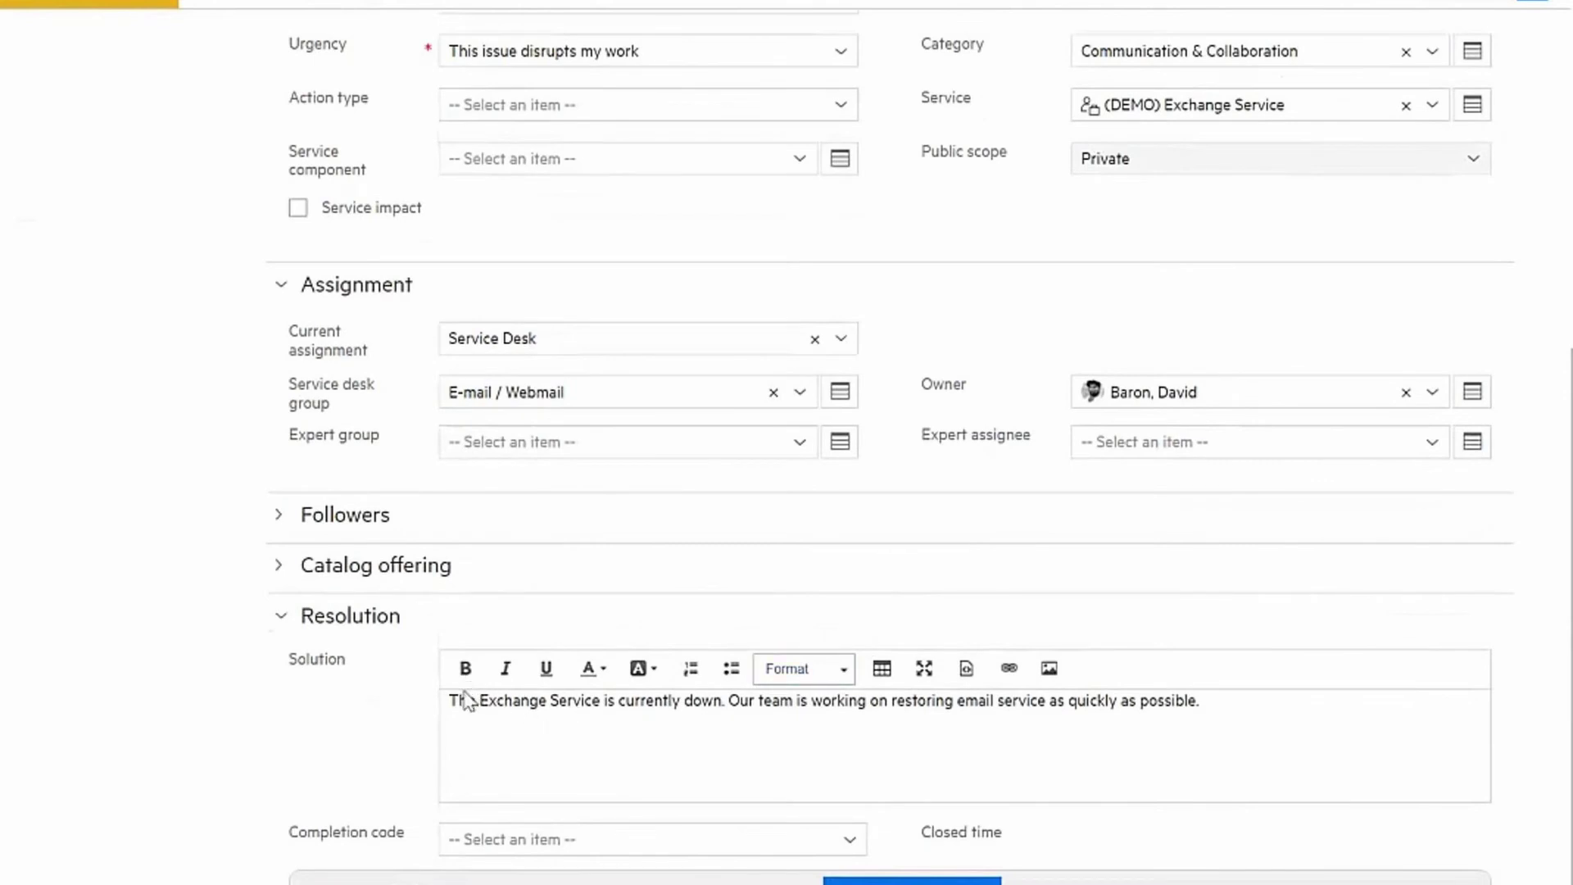
- Review the Resolution solution text, then run Find solutions for request #31562
left_click_drag(450, 701, 549, 702)
left_click(549, 701)
scroll(907, 350, "up", 2)
scroll(897, 339, "up", 2)
scroll(836, 308, "up", 2)
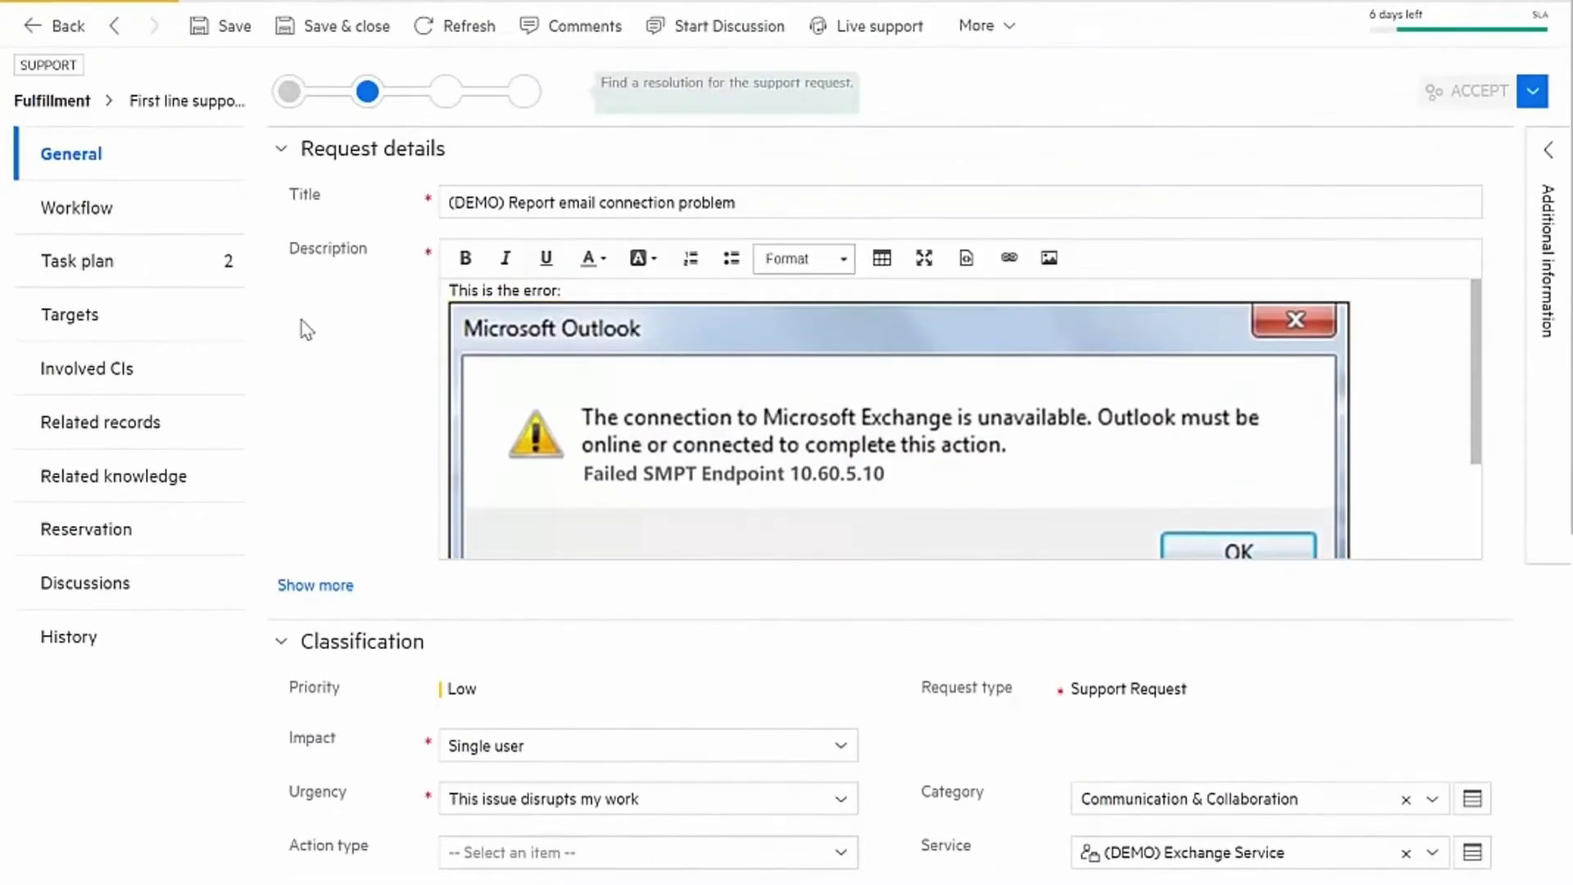
left_click(83, 268)
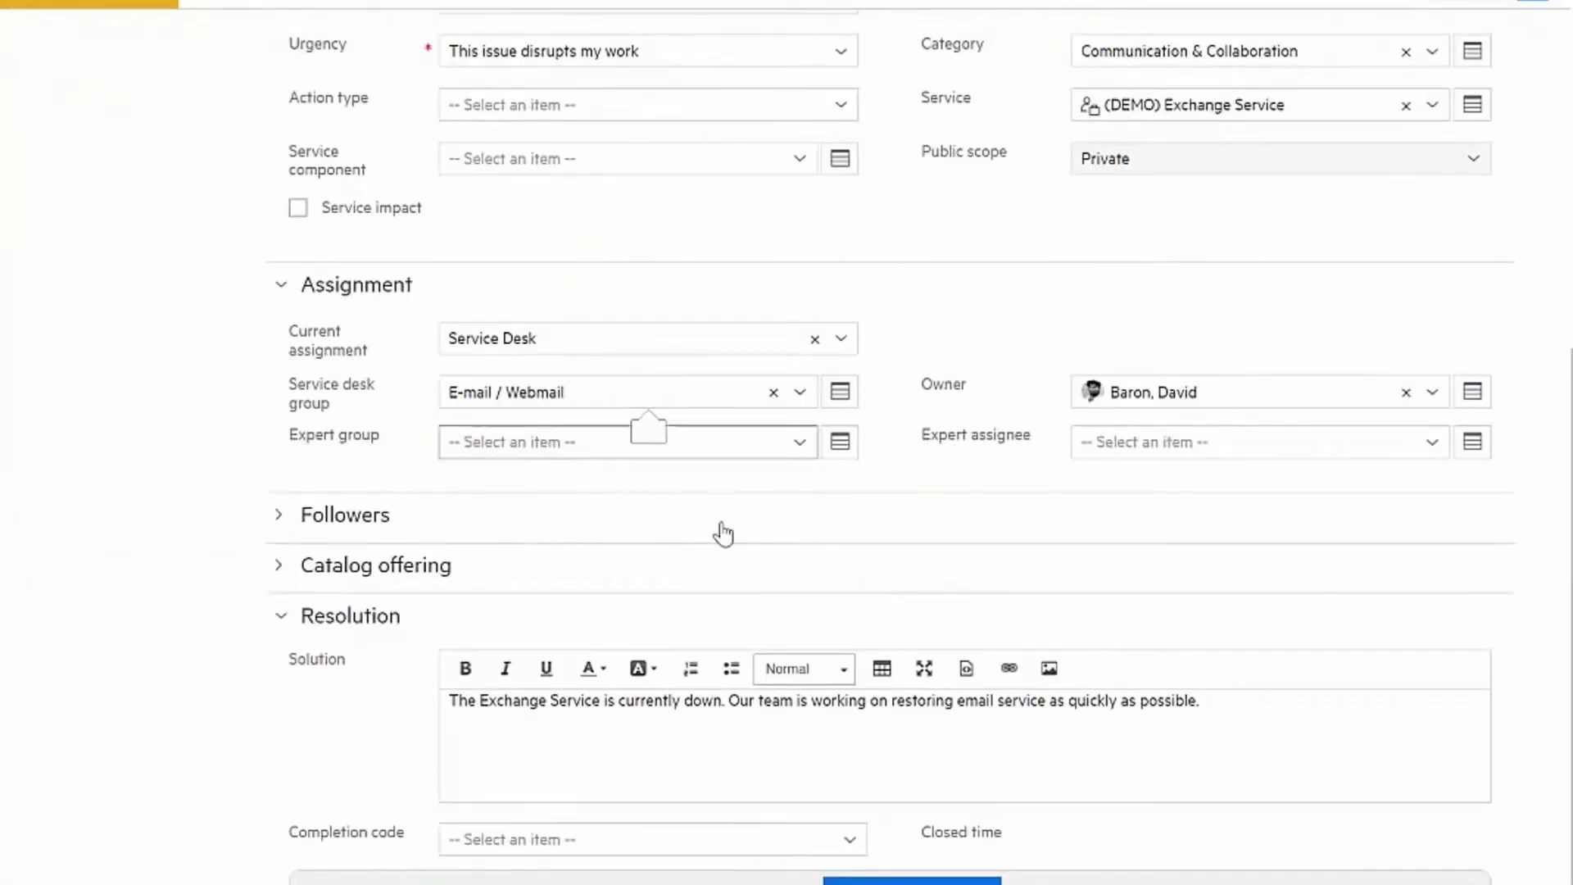
left_click(911, 880)
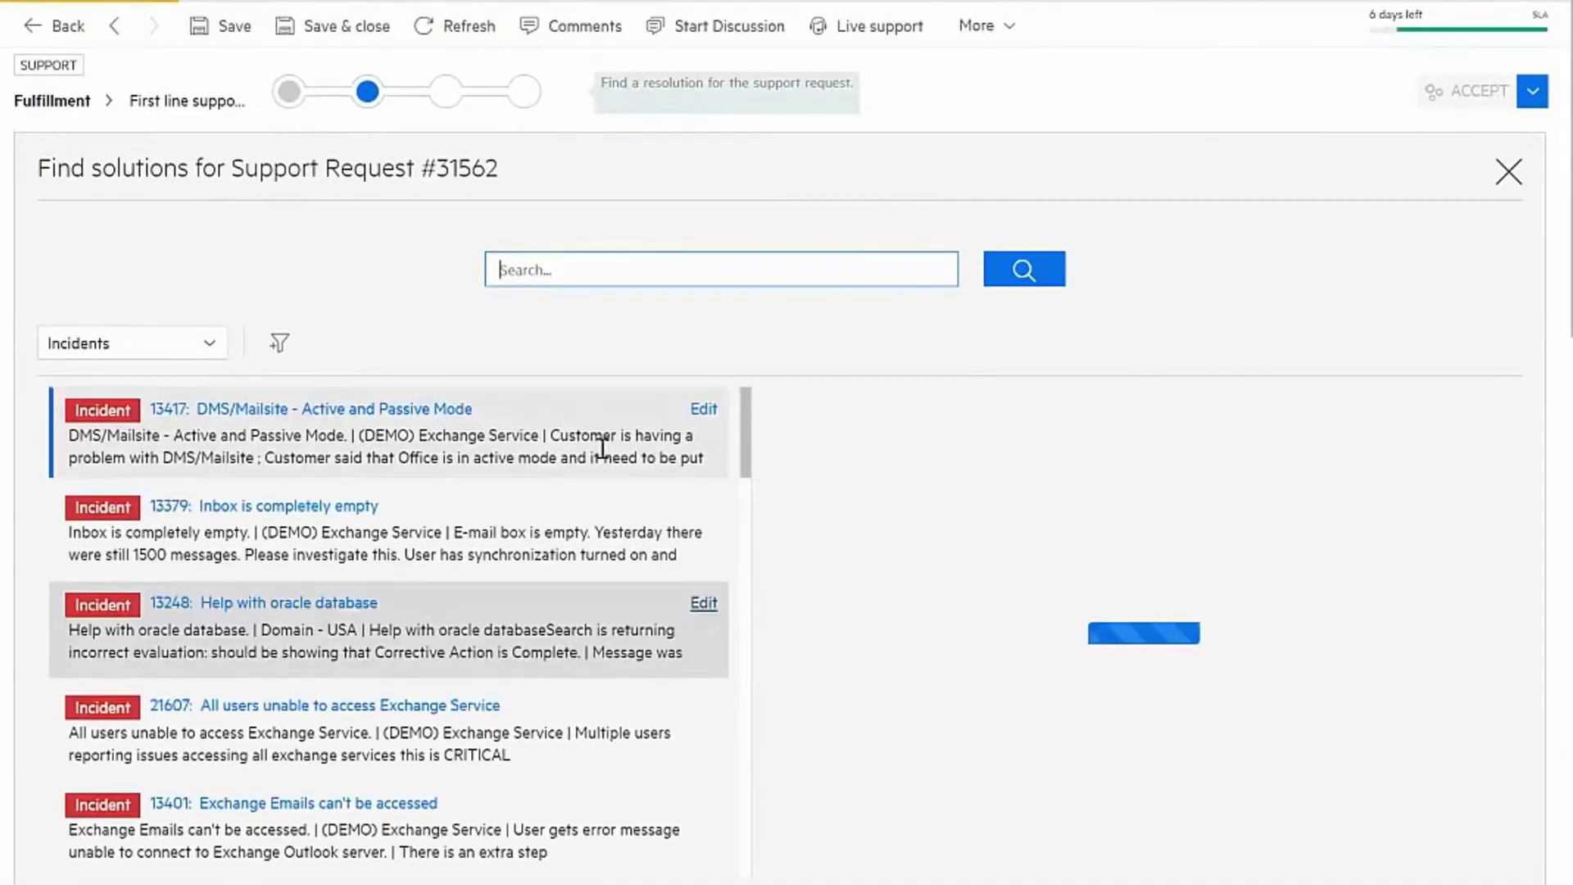
- Link incident 13401 'Exchange Emails can't be accessed' to the request as related
left_click(200, 822)
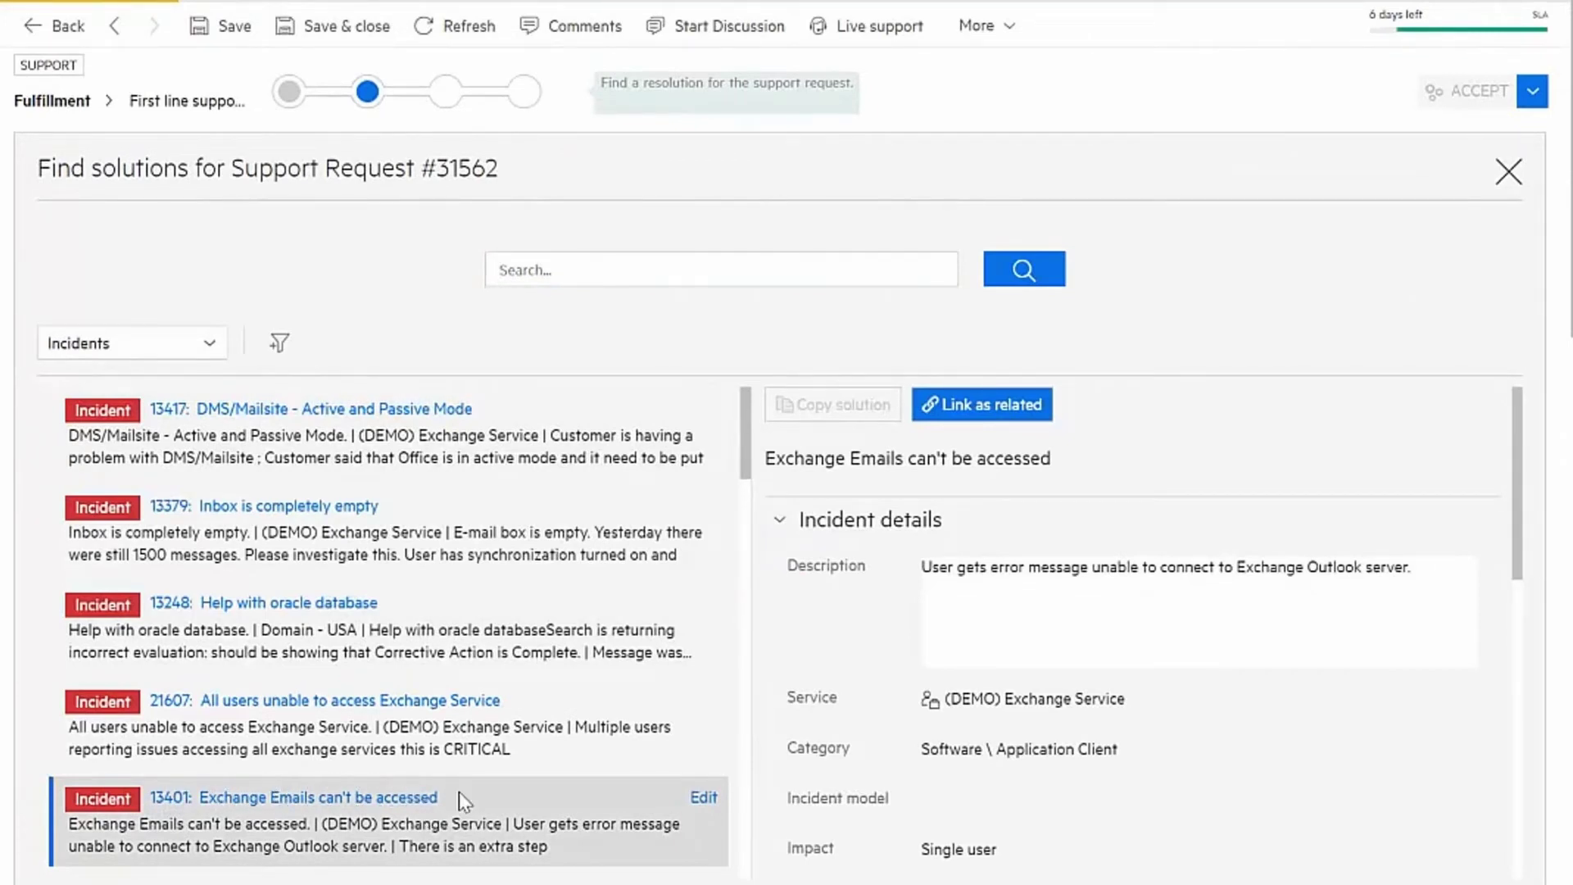
left_click(1001, 417)
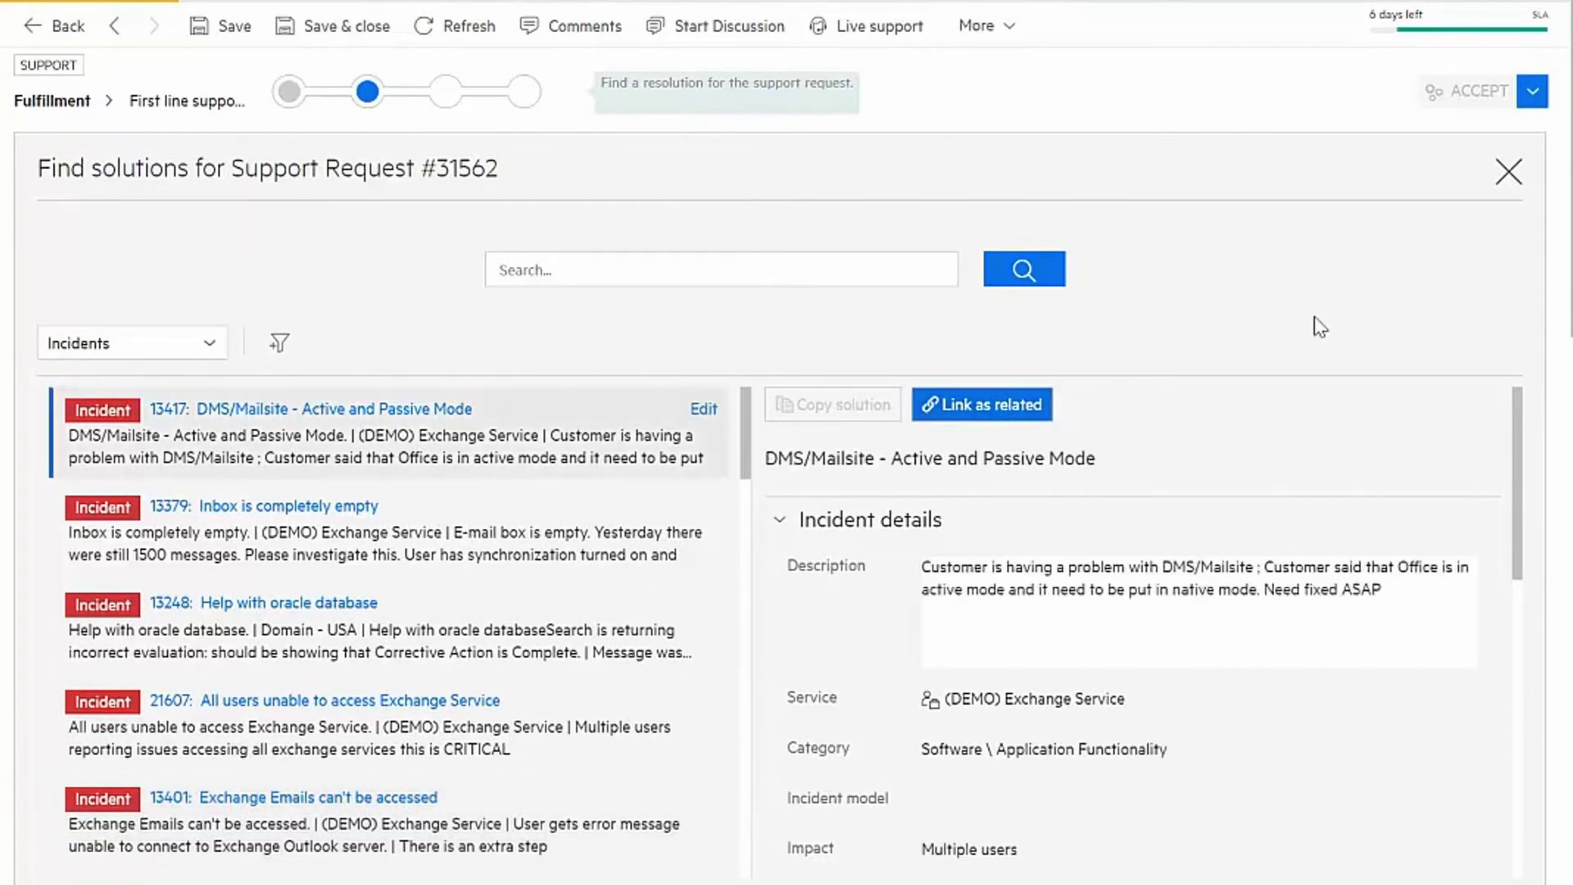
left_click(142, 356)
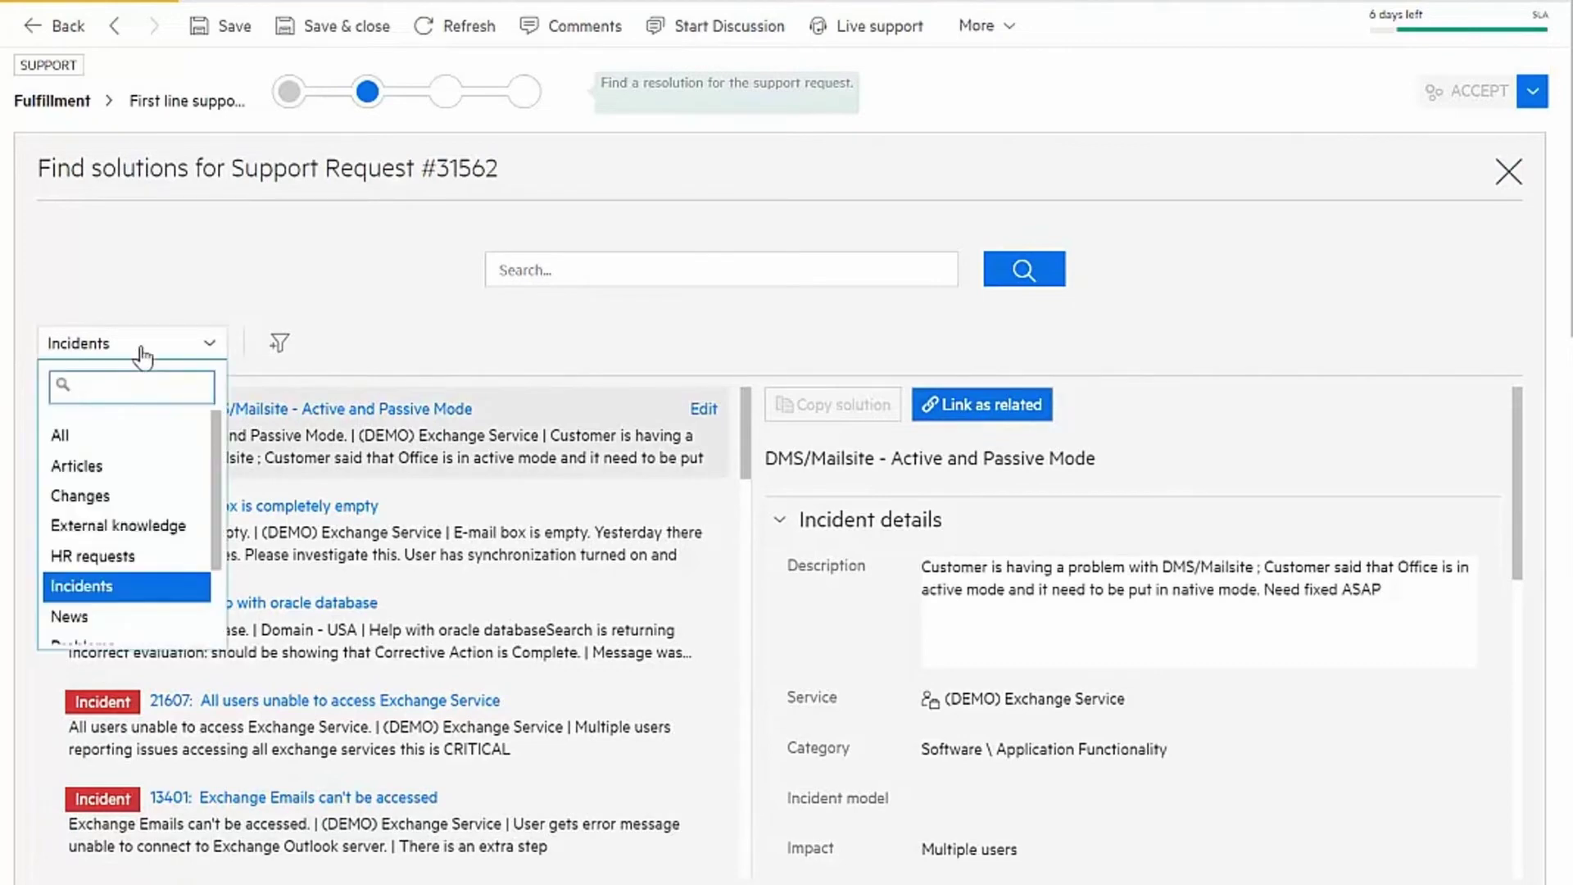
- Browse matching Changes, then knowledge Articles such as 'Exchange is unavailable'
left_click(120, 499)
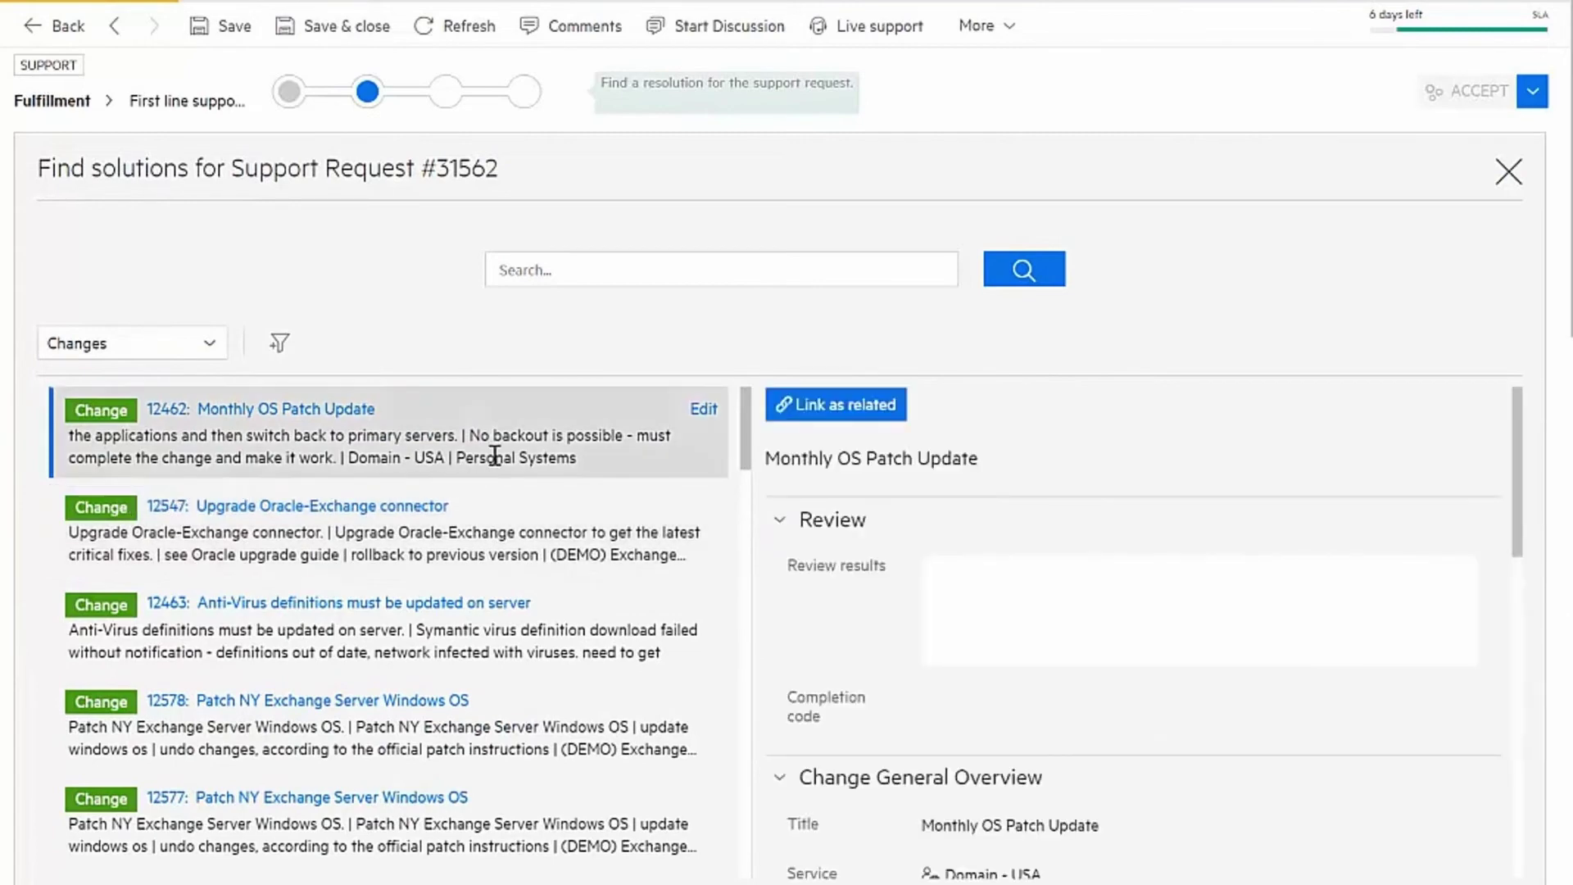
left_click(135, 342)
left_click(133, 467)
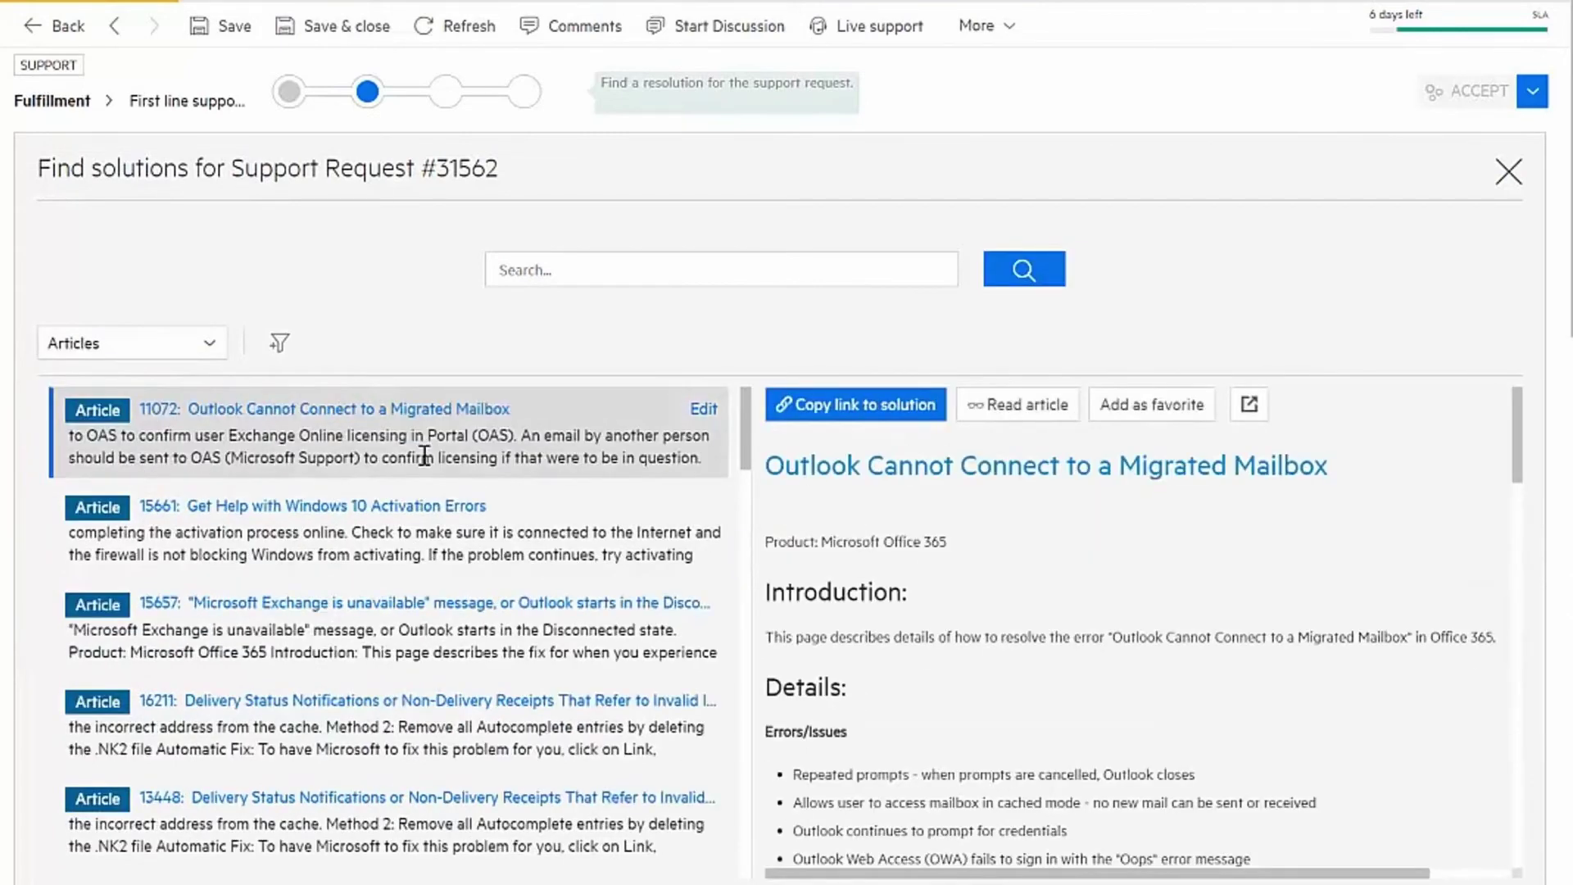
key("Down")
key("Down")
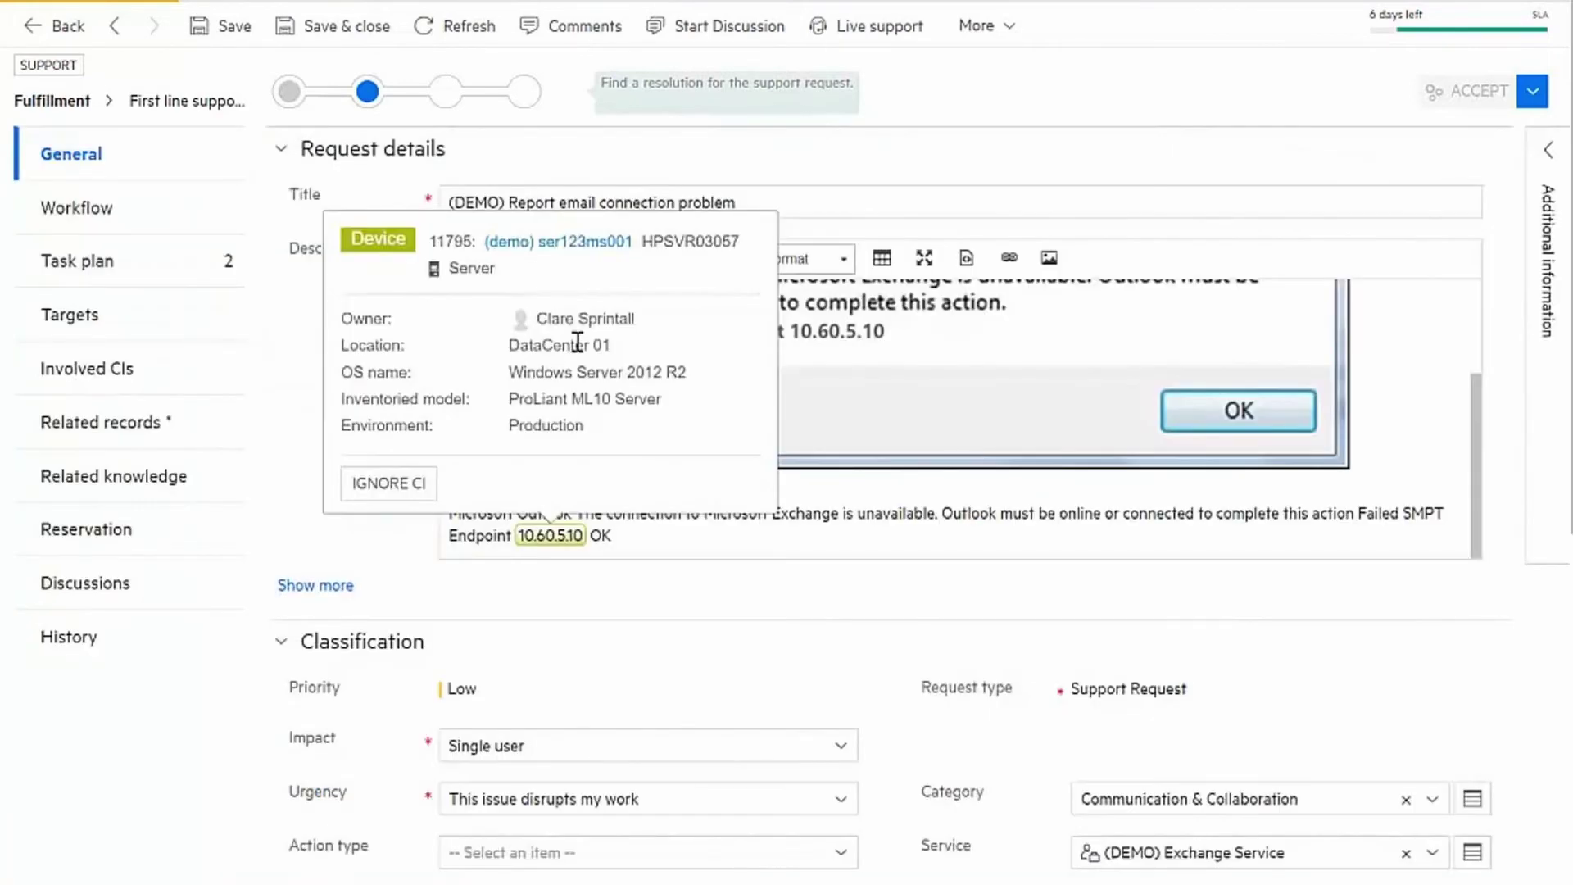
- Open Involved CIs and the Exchange Mail Server - NY device ser123ms001
left_click(56, 381)
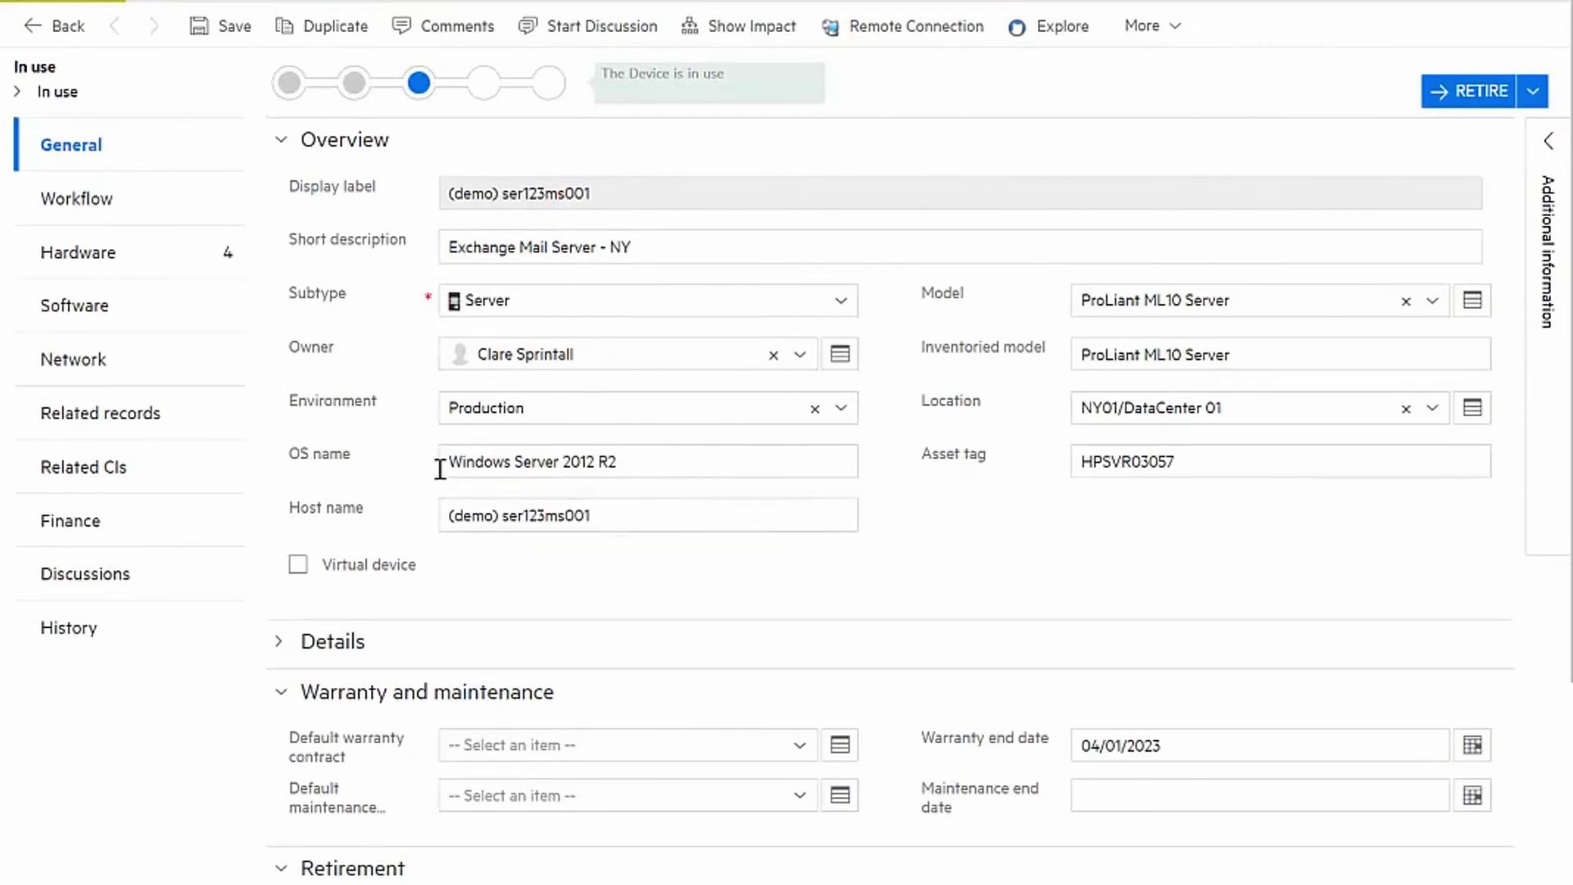
- Review ser123ms001's hardware, software and Related CIs, then list its related records
left_click(101, 260)
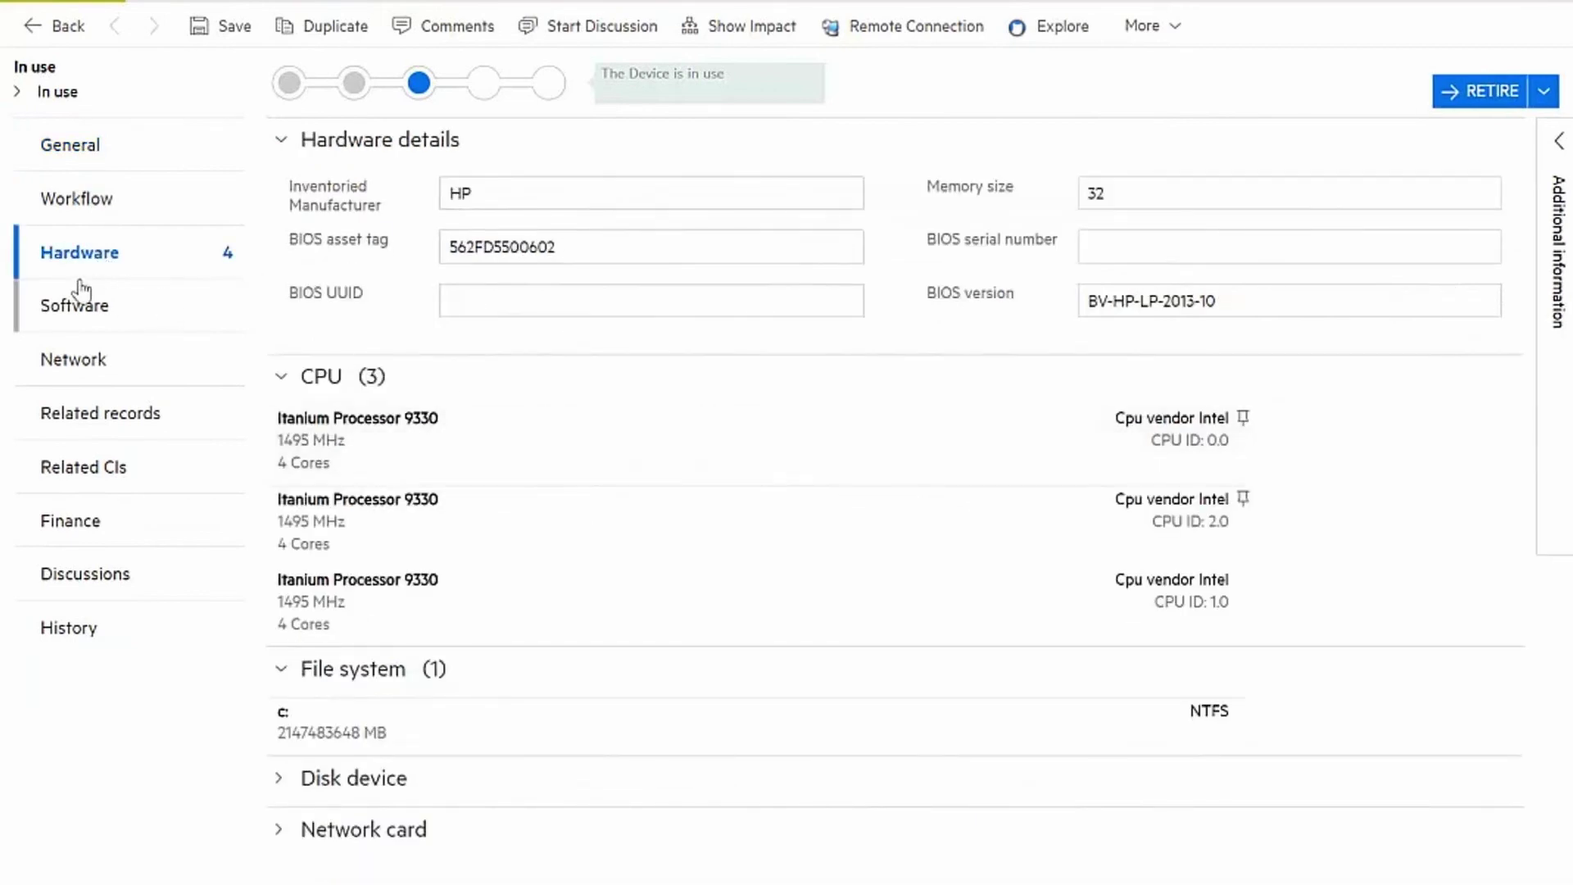
left_click(40, 313)
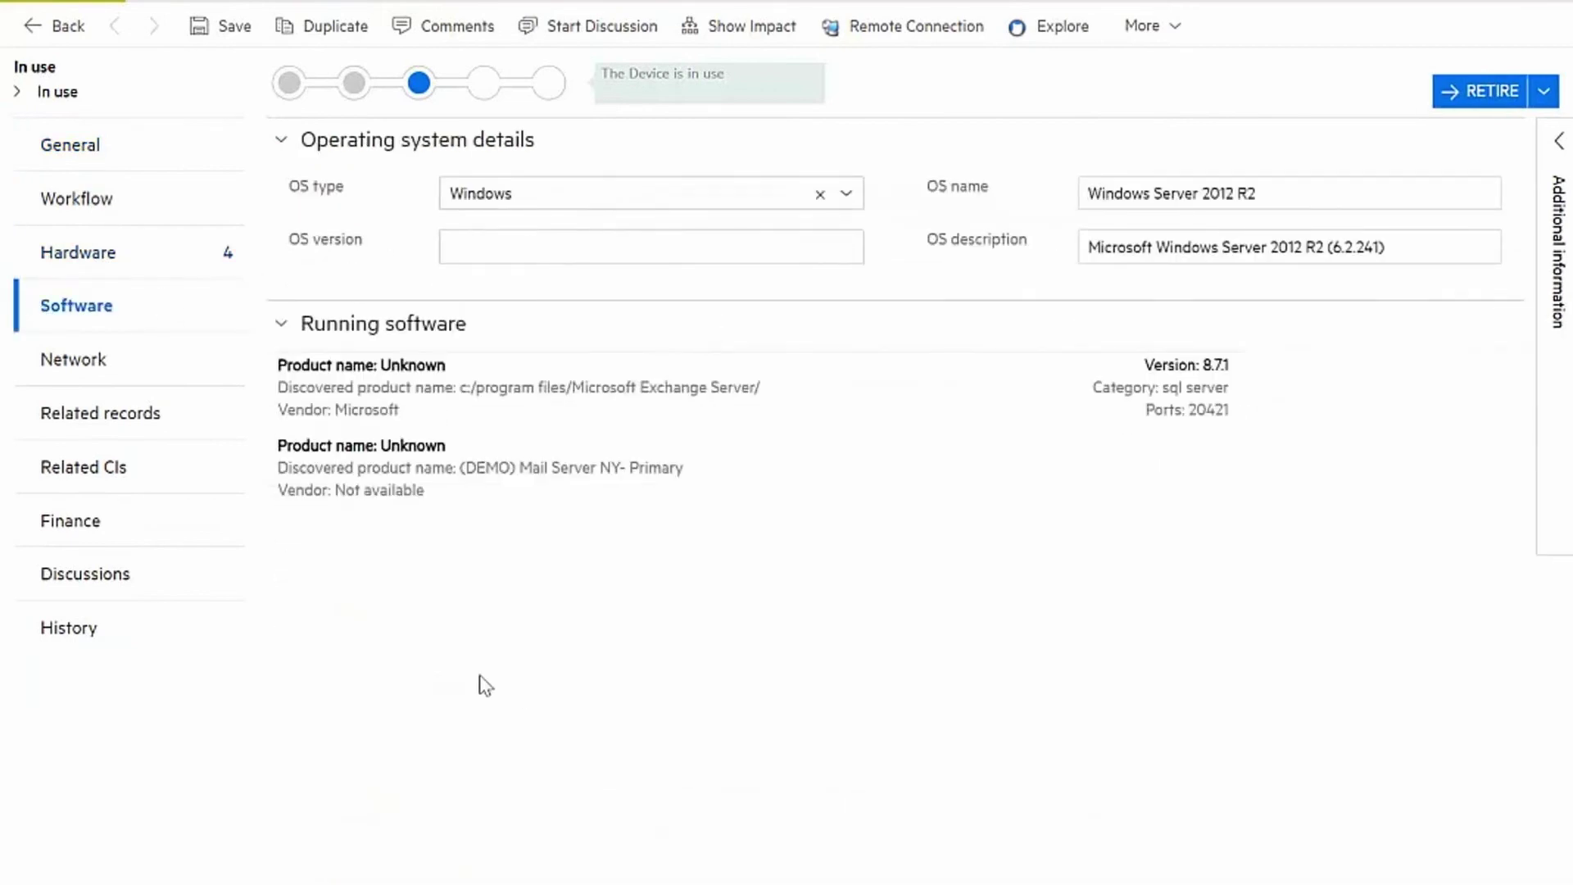
left_click(108, 473)
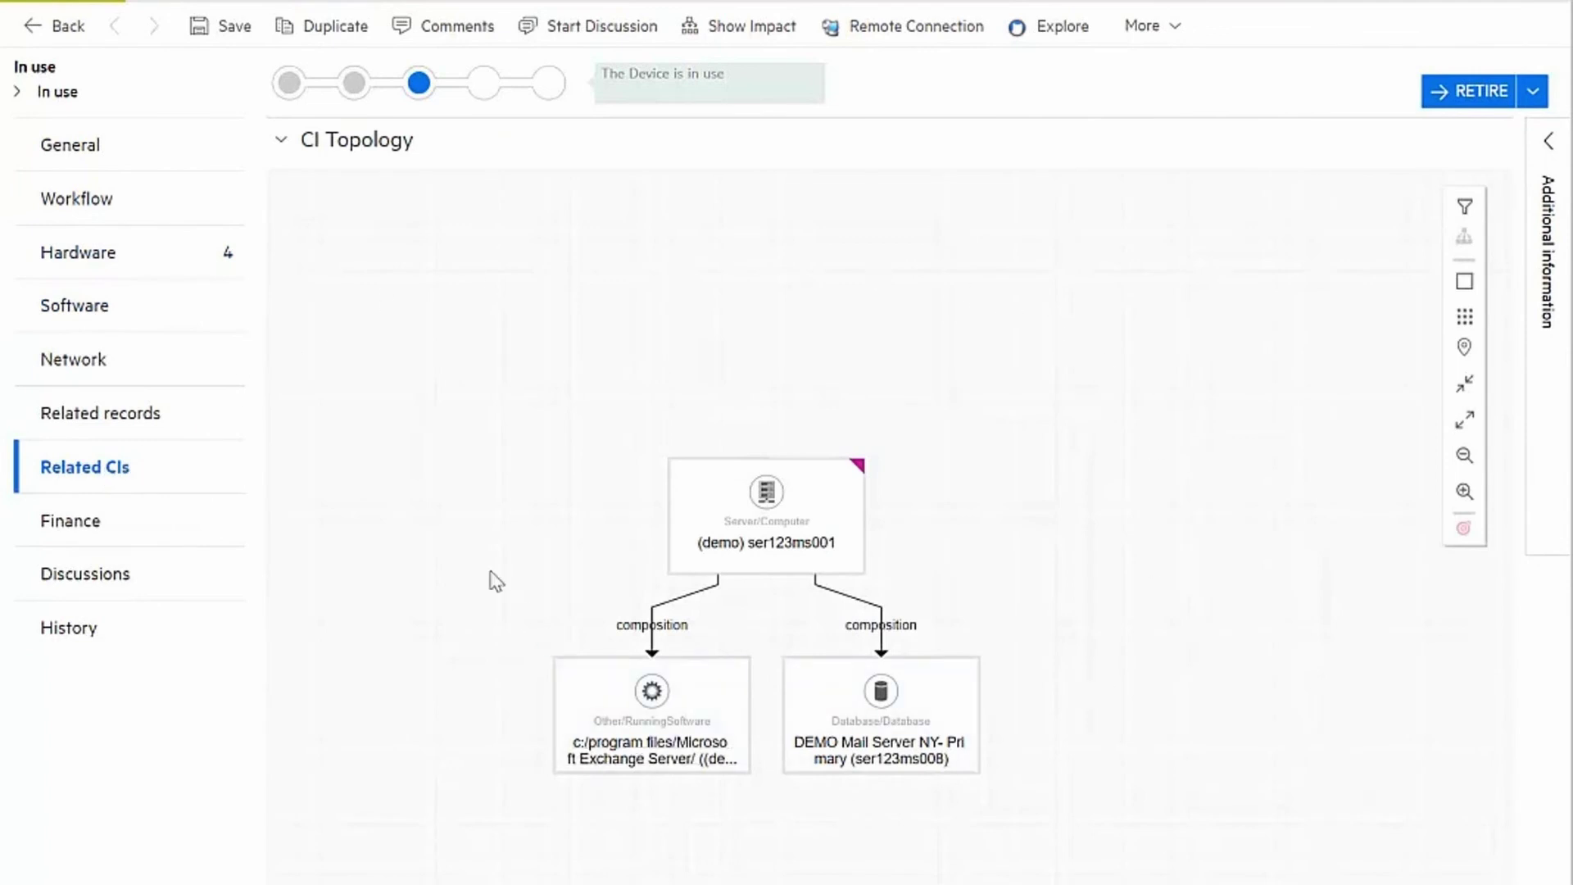
left_click(105, 418)
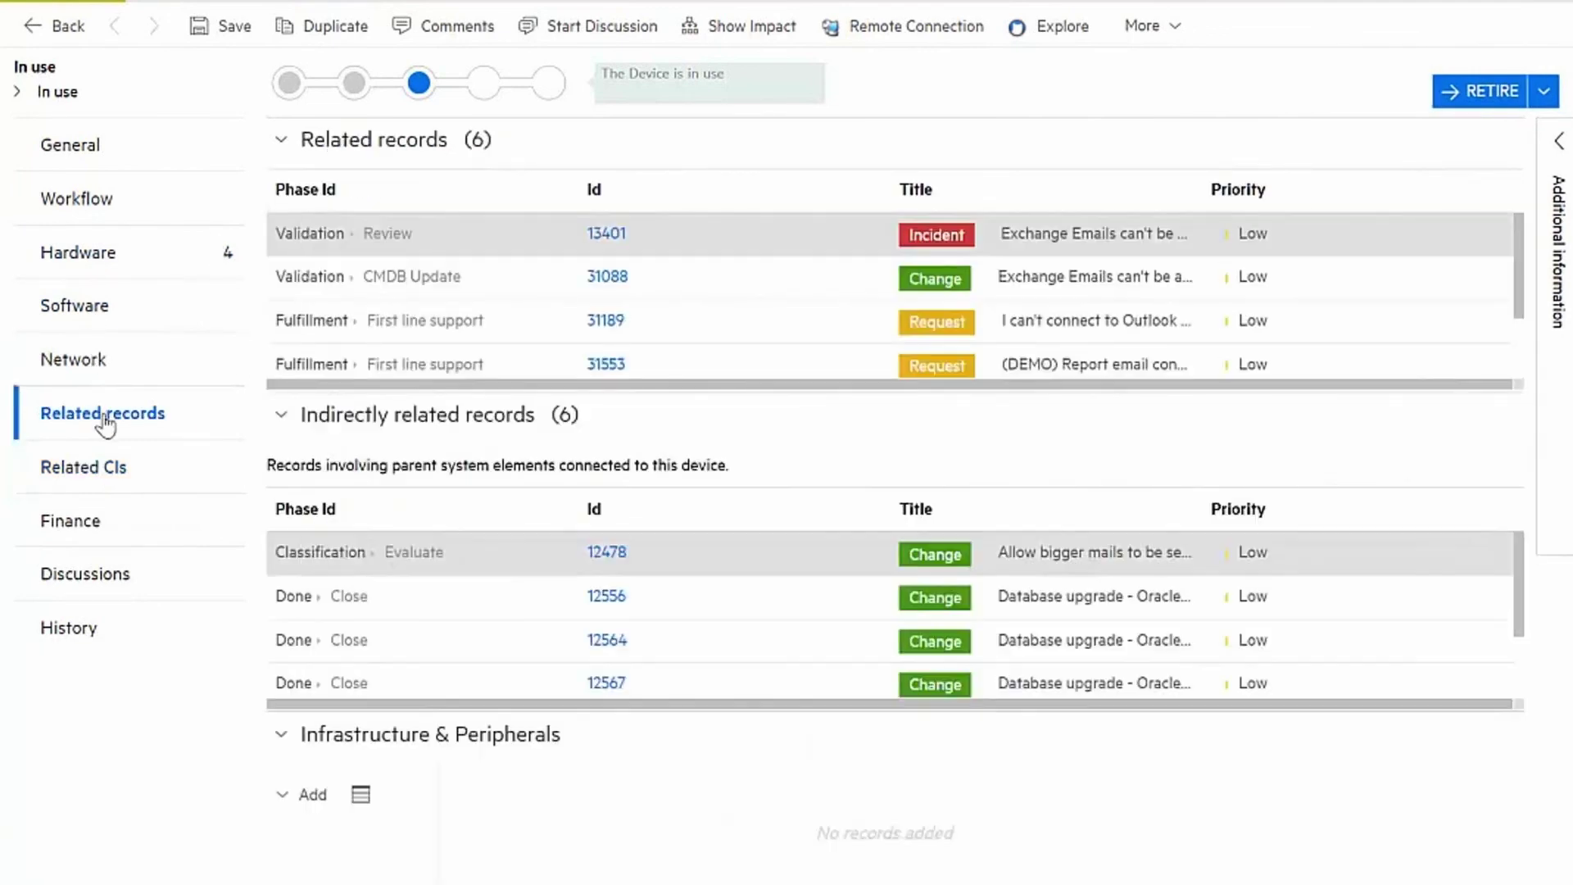